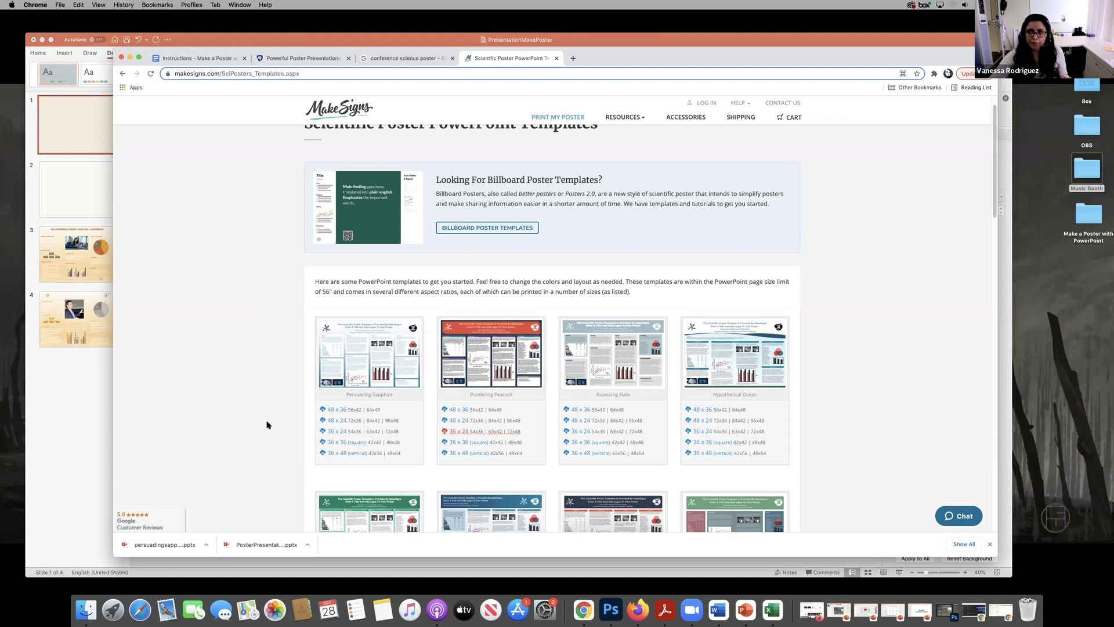
Step: Browse the PowerPoint poster templates on the MakeSigns scientific poster page
scroll(267, 424, "down", 5)
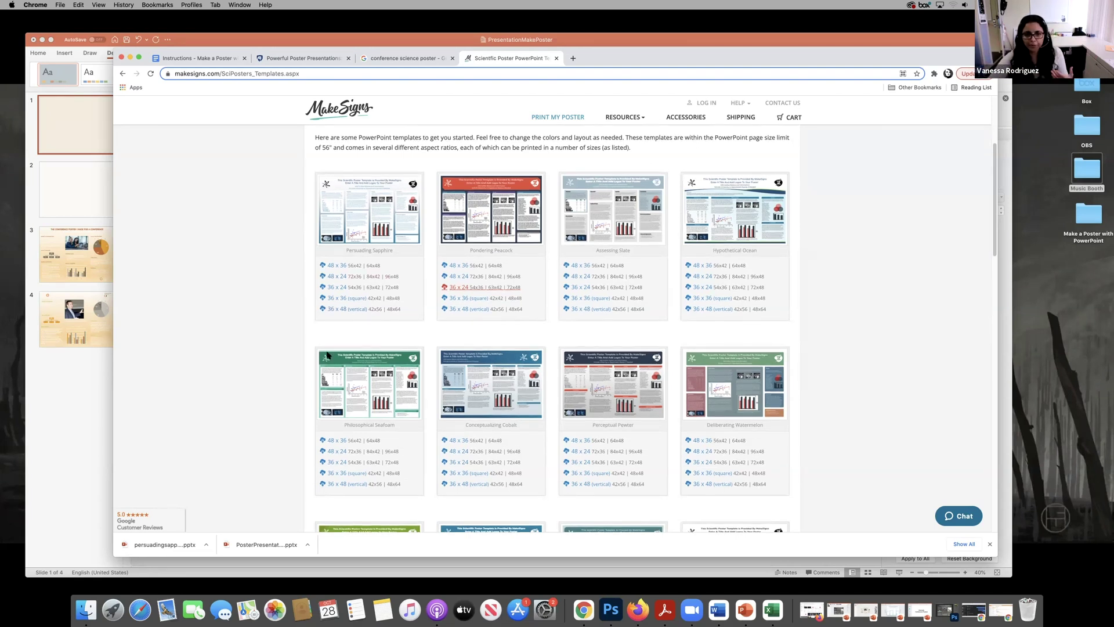
scroll(313, 395, "down", 2)
scroll(312, 400, "down", 5)
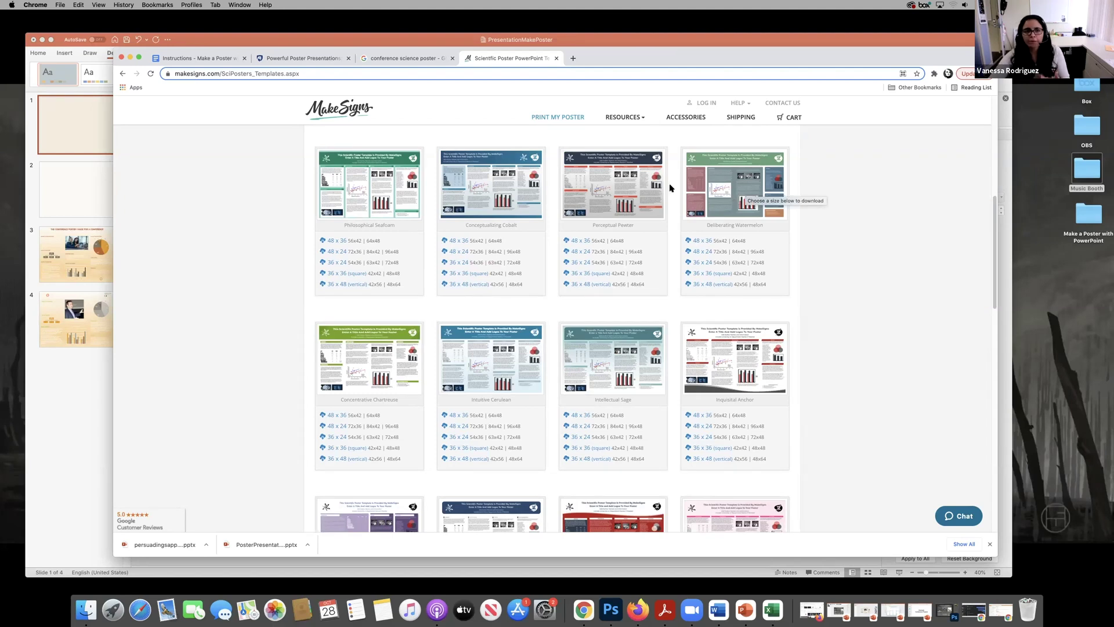
Step: Minimize the browser and the PresentationMakePoster window, and bring up the persuadingsapphire_48x36 presentation in PowerPoint
key("super+m")
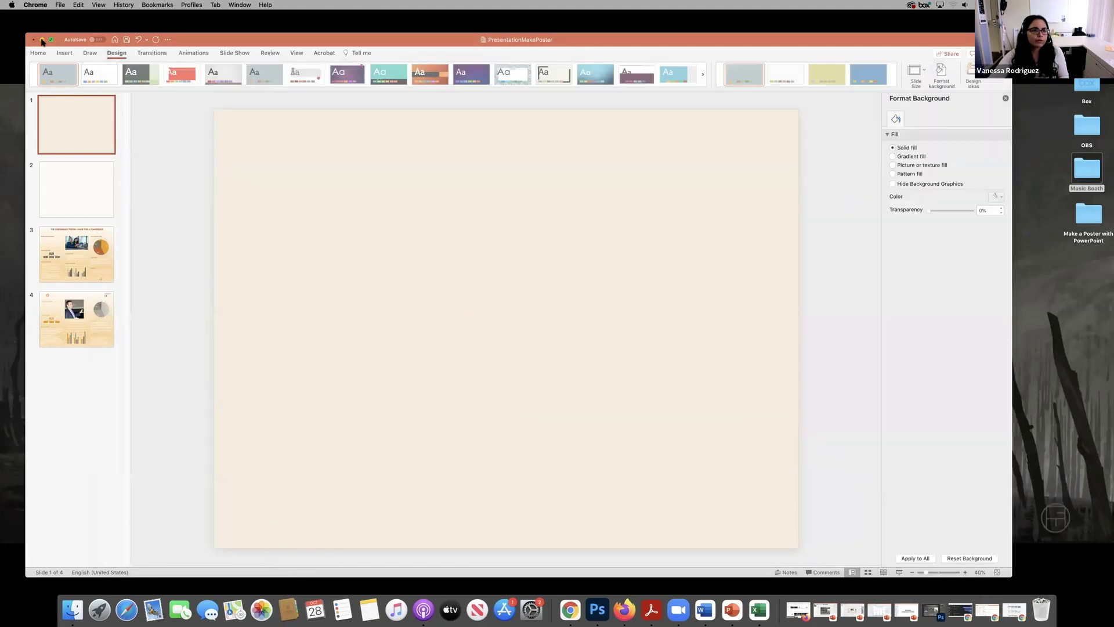
left_click(42, 39)
left_click(865, 611)
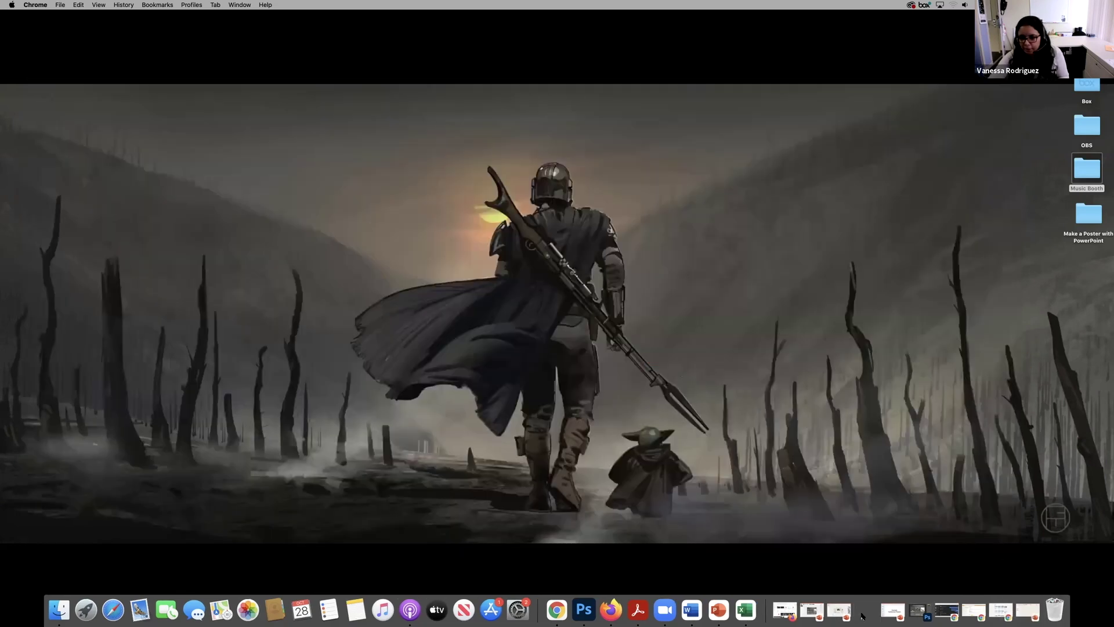
left_click_drag(759, 168, 983, 31)
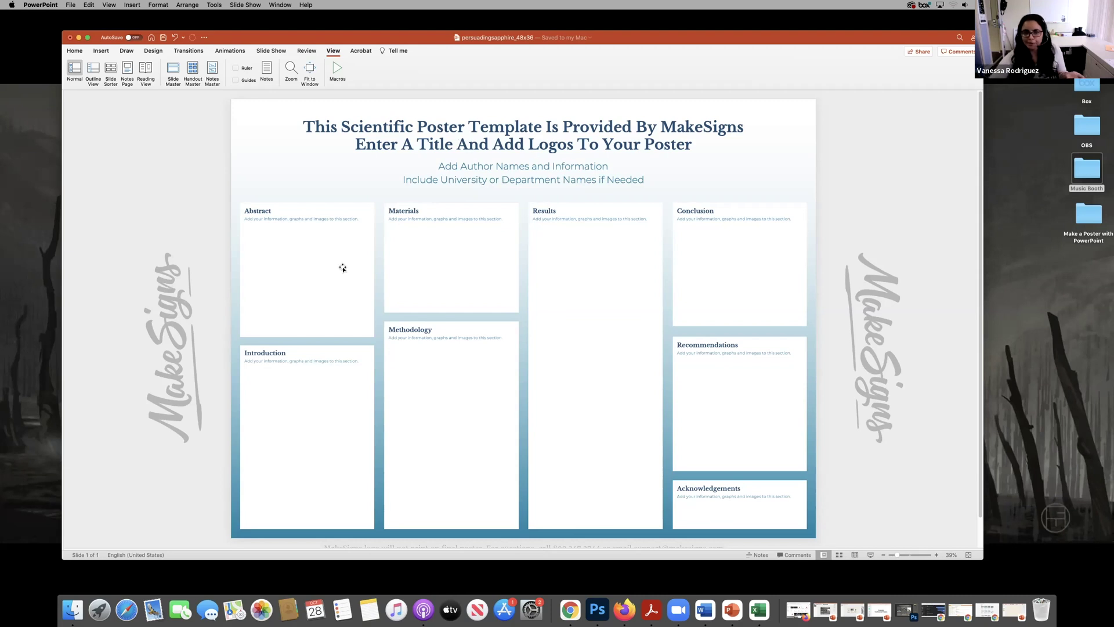
Step: Shorten the white Methodology box by lowering its upper edge, and move the Methodology heading and placeholder text down into it
left_click(427, 365)
left_click_drag(451, 321, 450, 365)
left_click(440, 286)
left_click(406, 324)
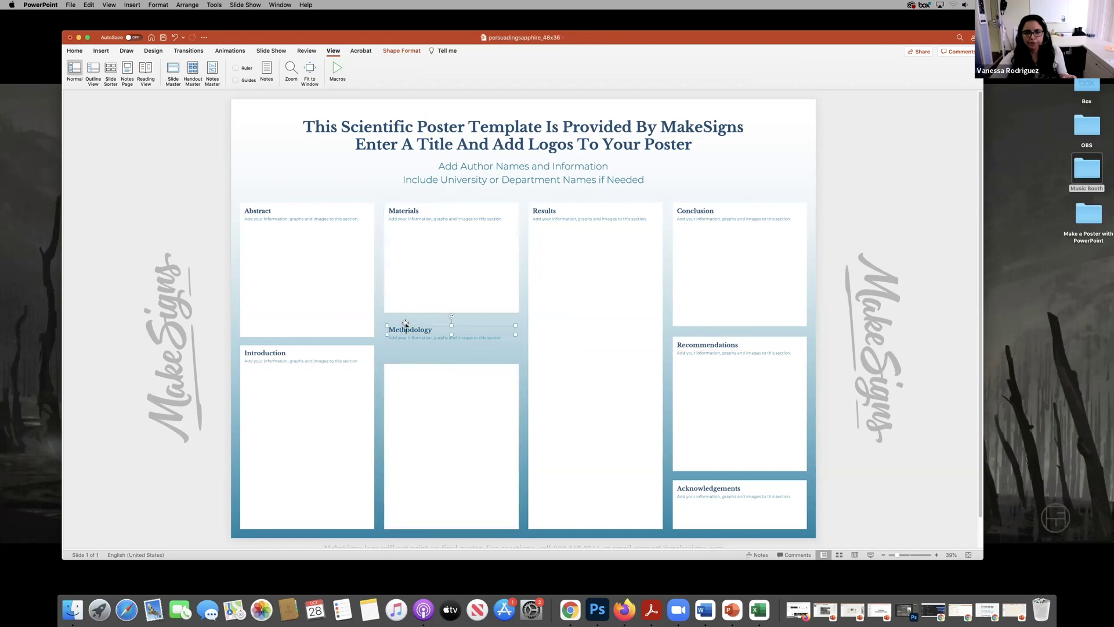
left_click(409, 335)
left_click_drag(423, 340, 426, 368)
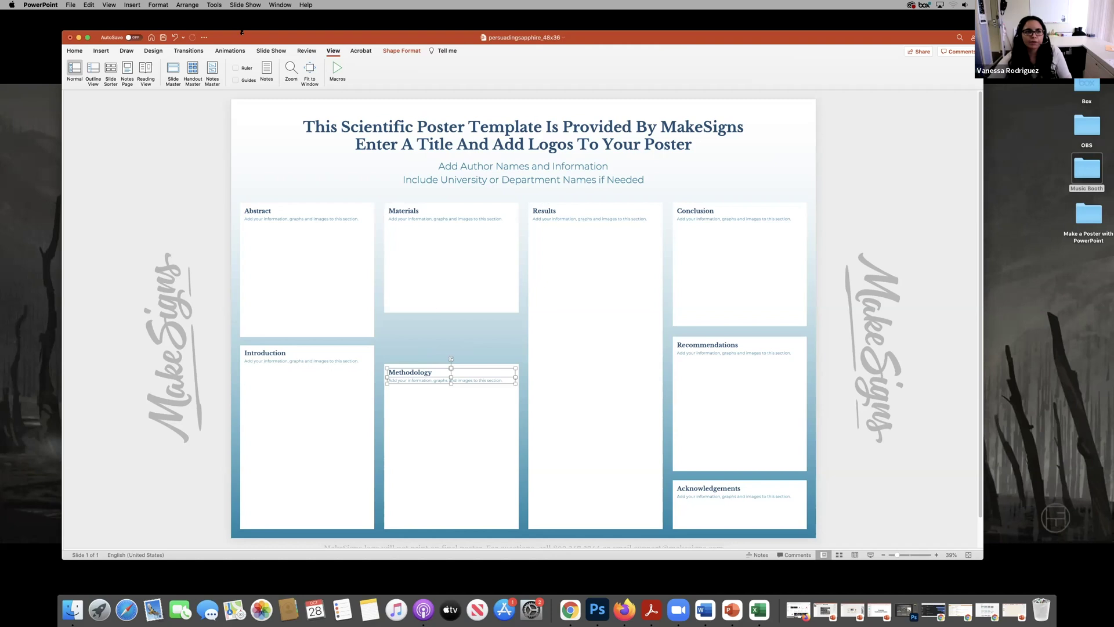
Step: Minimize the sapphire template, return to the PresentationMakePoster presentation and show its design options
left_click(78, 37)
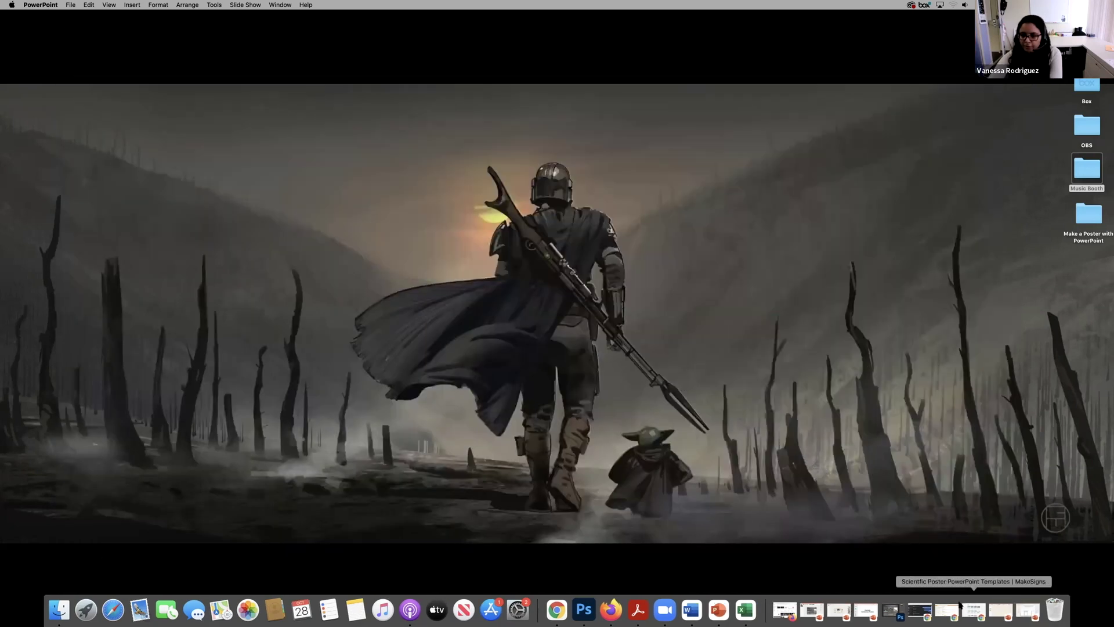
left_click(1002, 614)
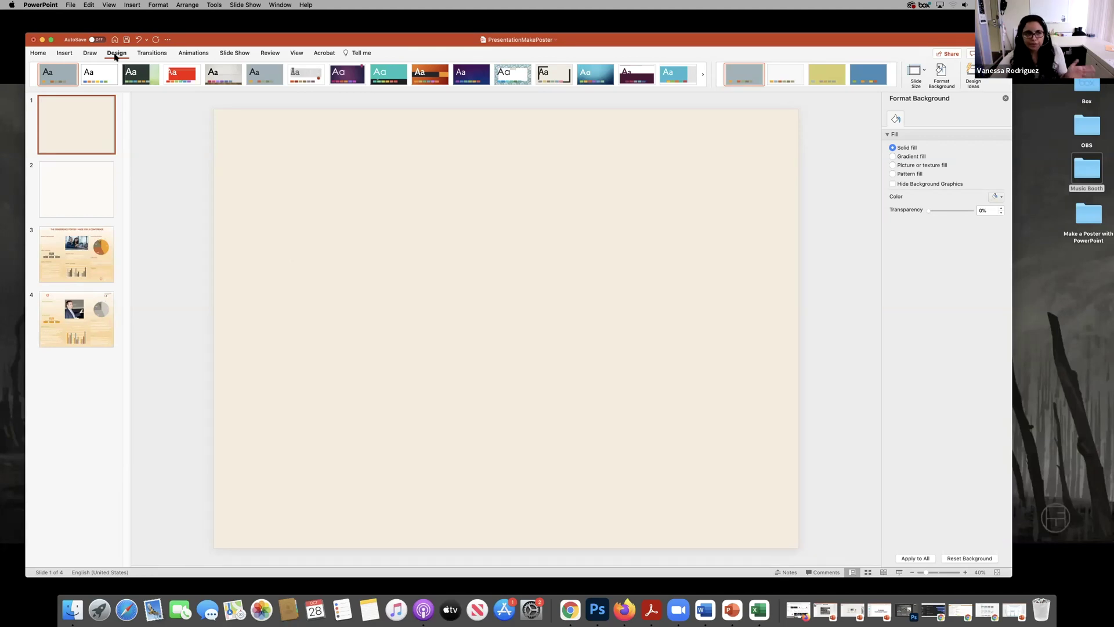
left_click(116, 53)
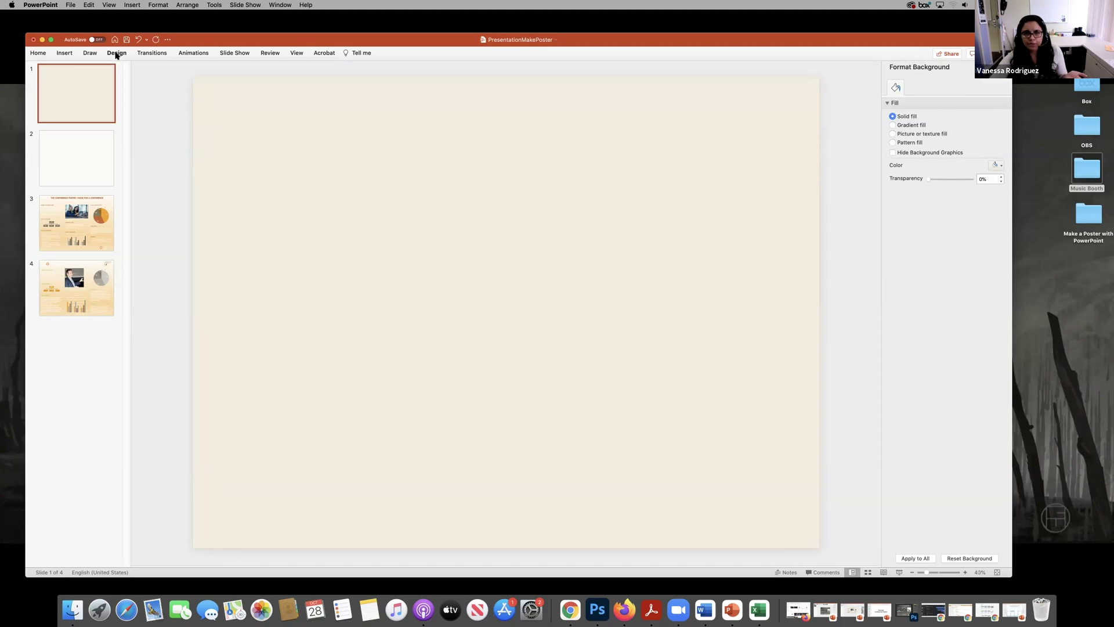
left_click(116, 54)
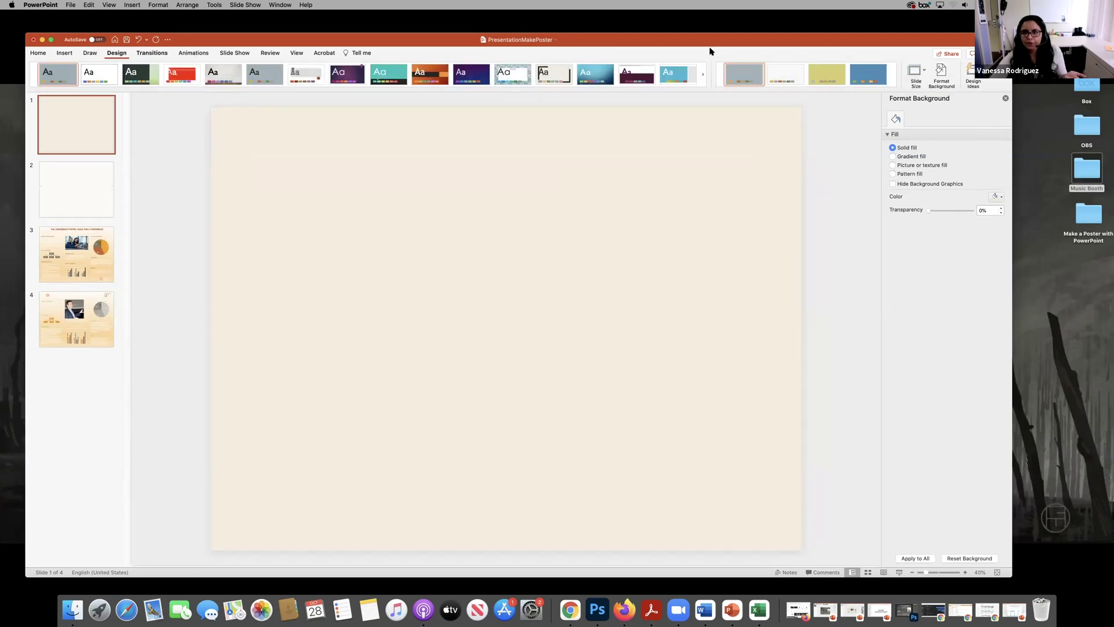
Step: Review the custom slide width and height and the preset slide sizes in Page Setup, leaving the settings unchanged
left_click(924, 71)
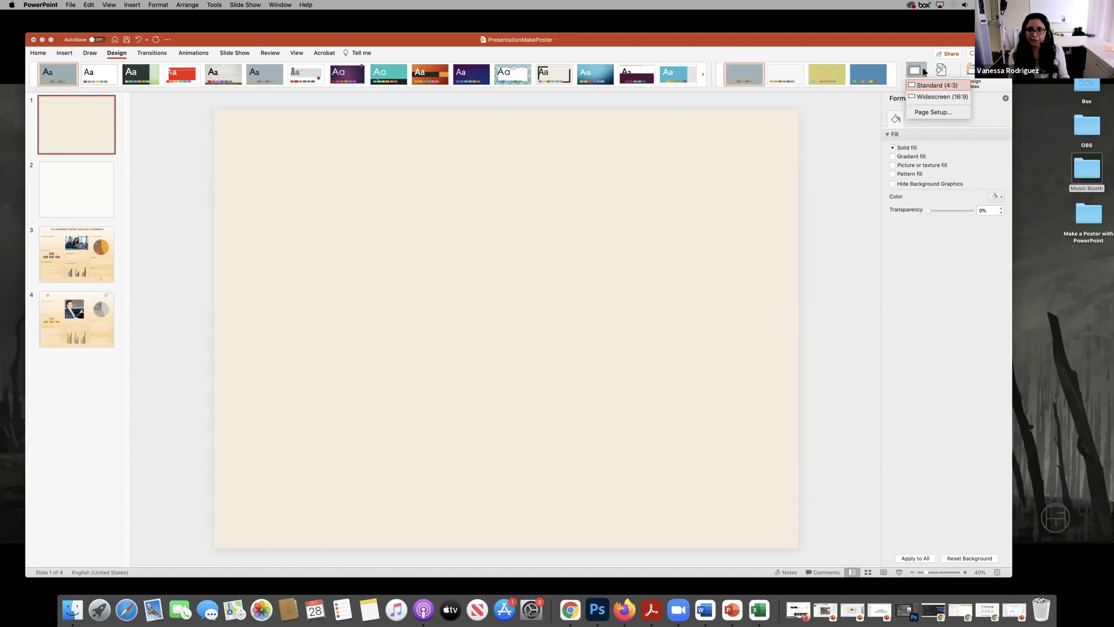
left_click(932, 112)
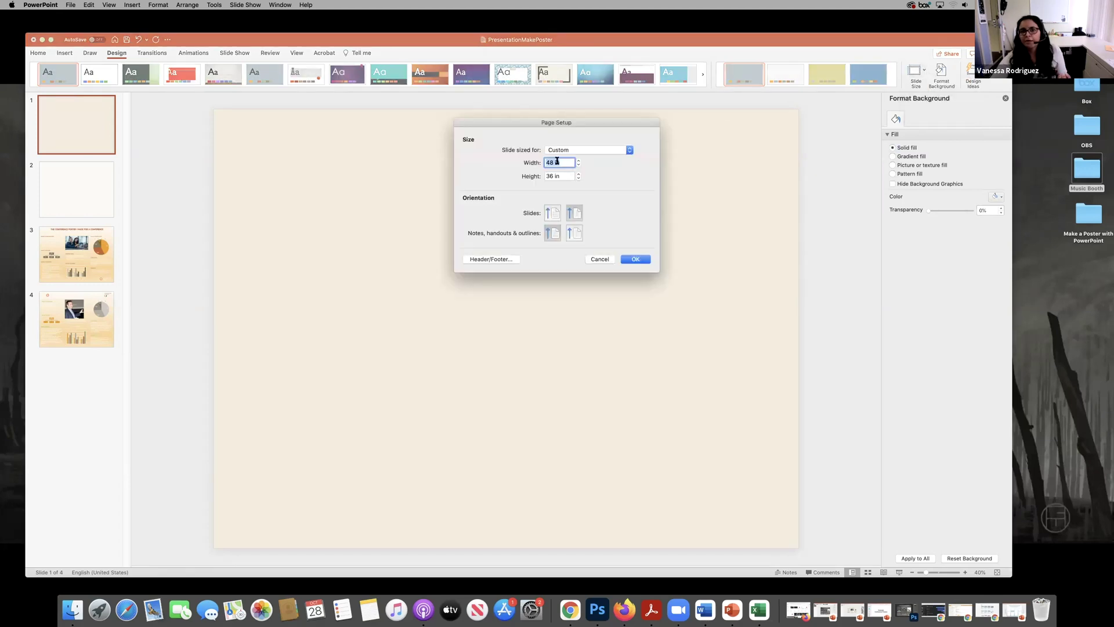
left_click(577, 149)
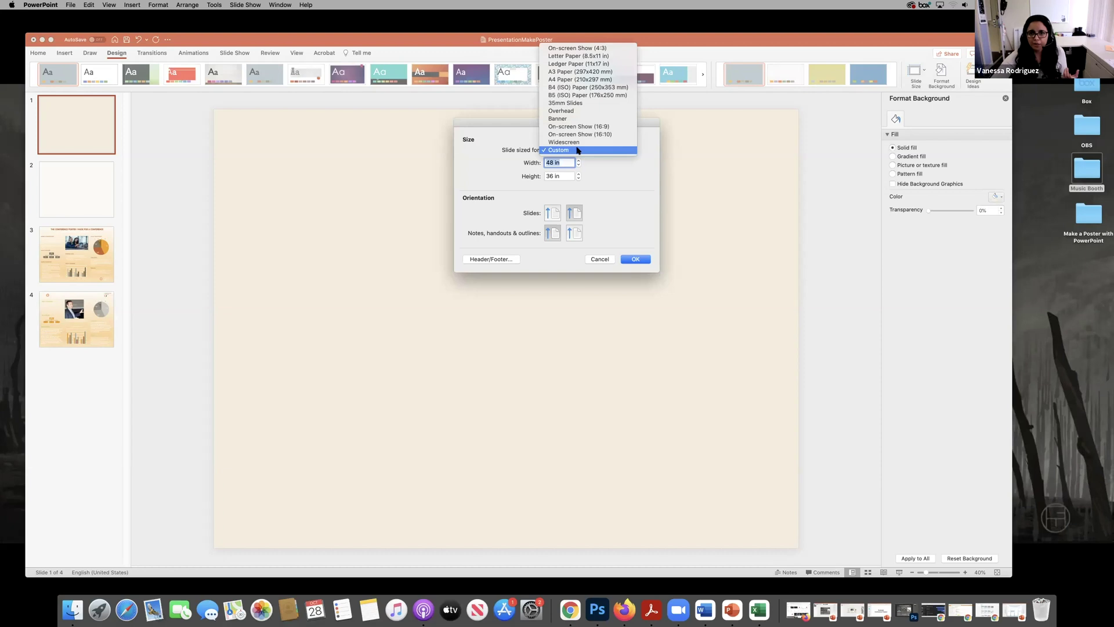
left_click(578, 150)
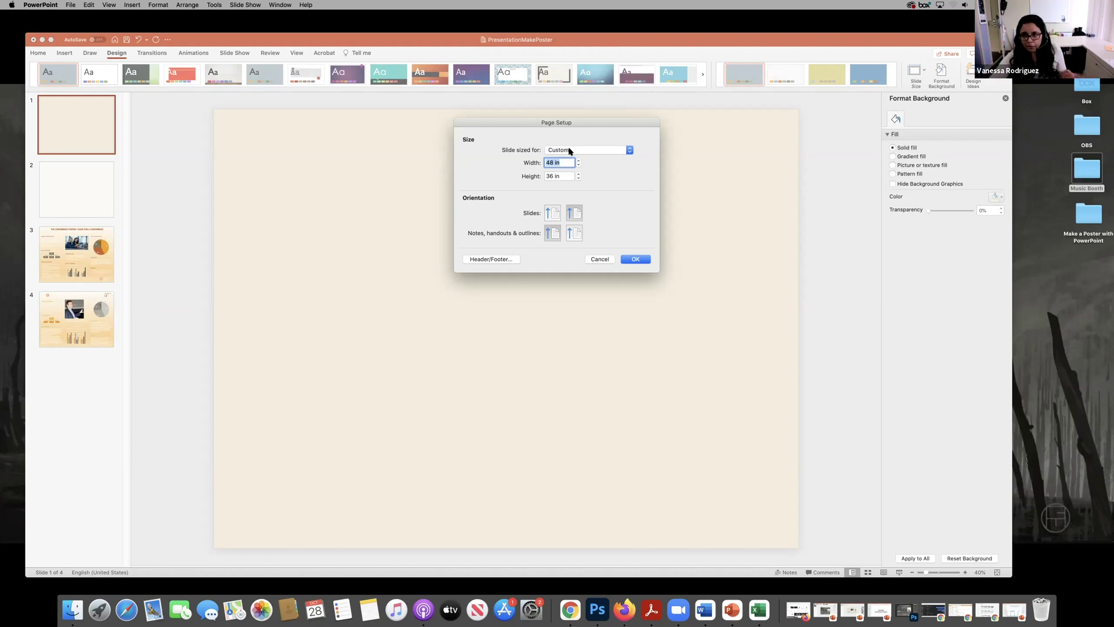
left_click(570, 151)
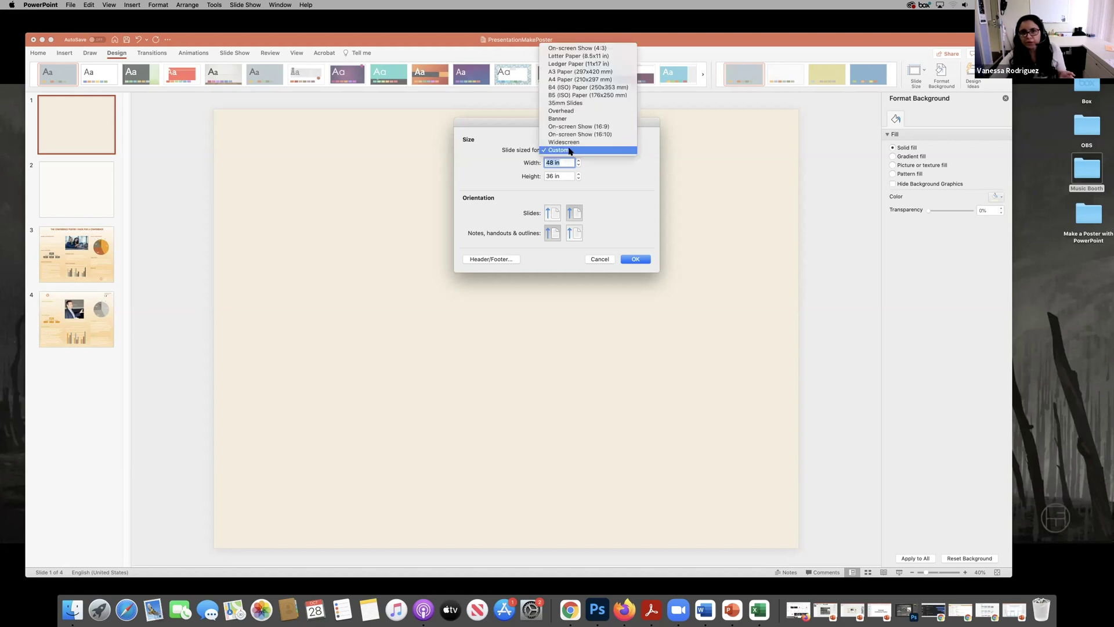
left_click(614, 172)
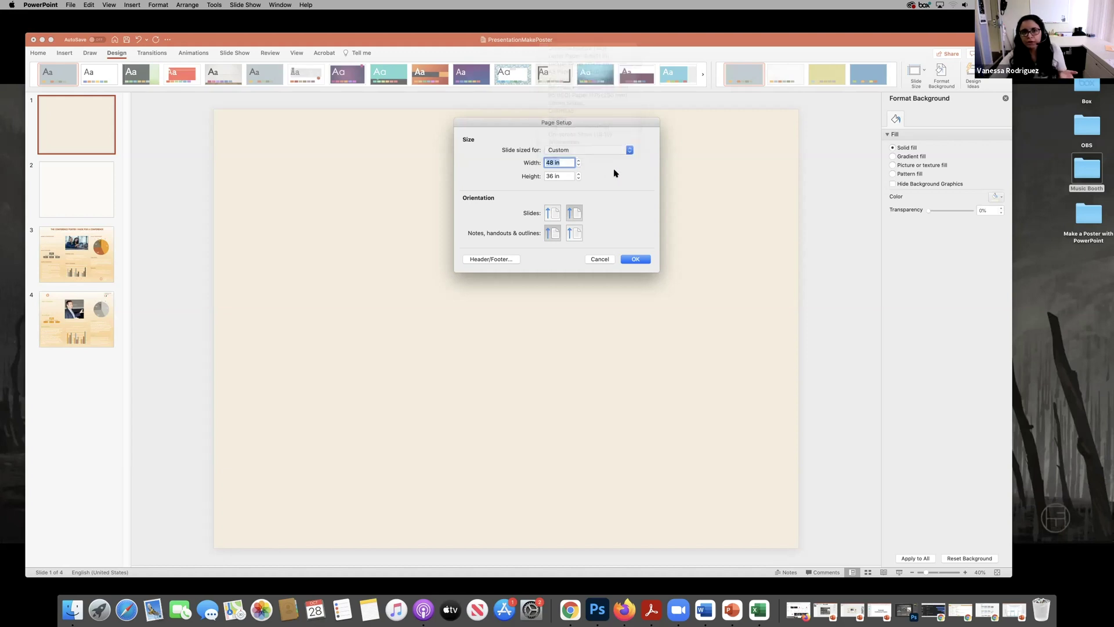
left_click(601, 259)
left_click(925, 70)
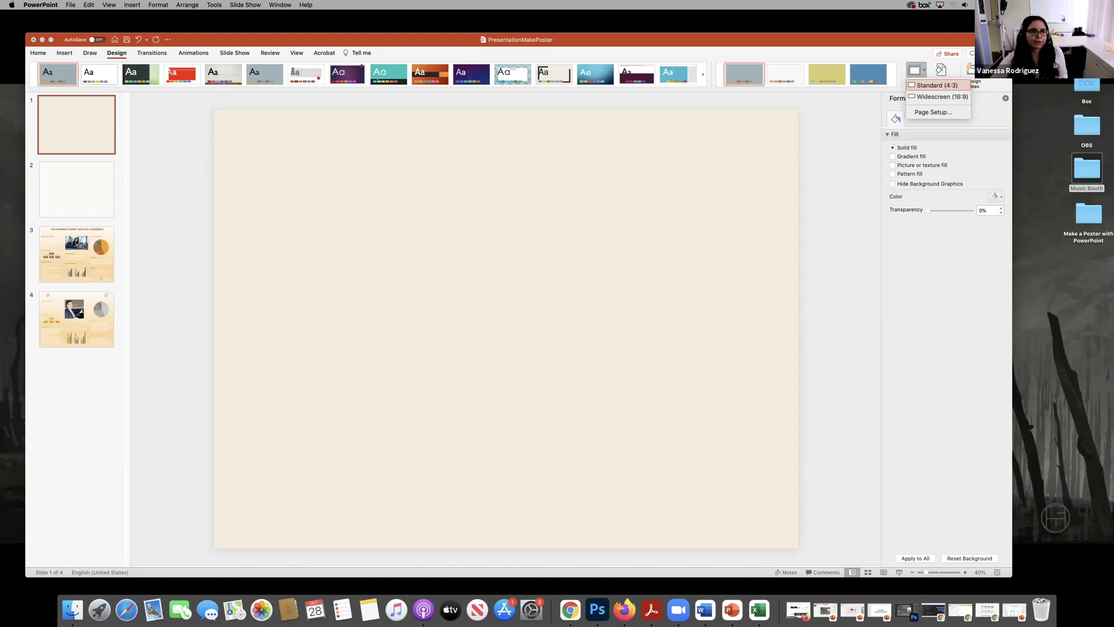
Step: Minimize the presentation and switch to Photoshop with the SmallPoster_Standard.pdf document, repositioning its window
left_click(42, 39)
left_click(889, 610)
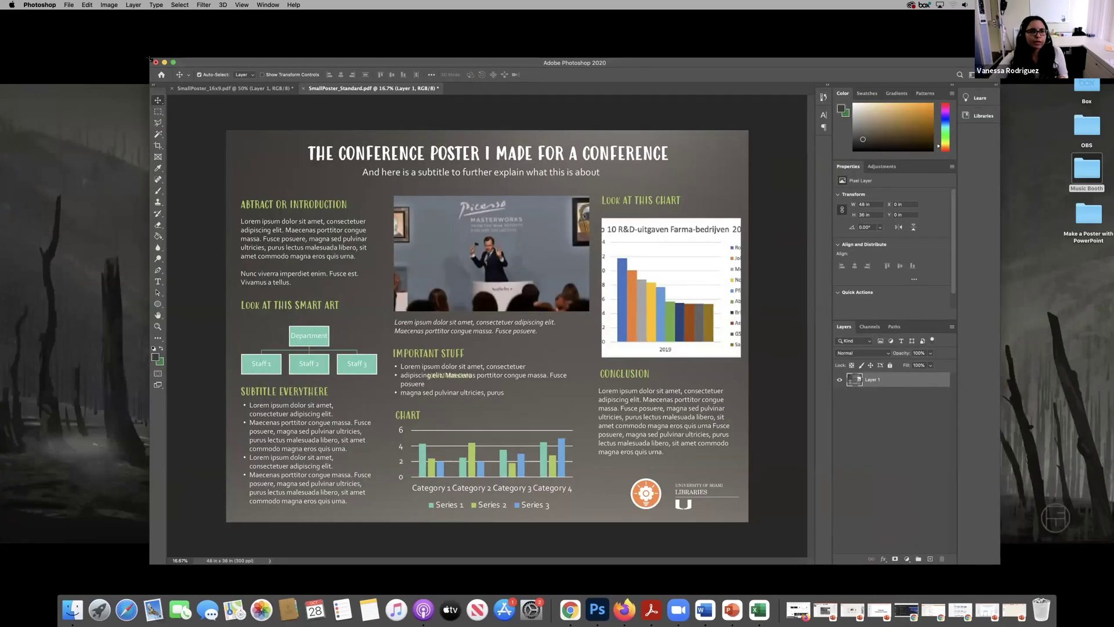
left_click_drag(232, 62, 171, 42)
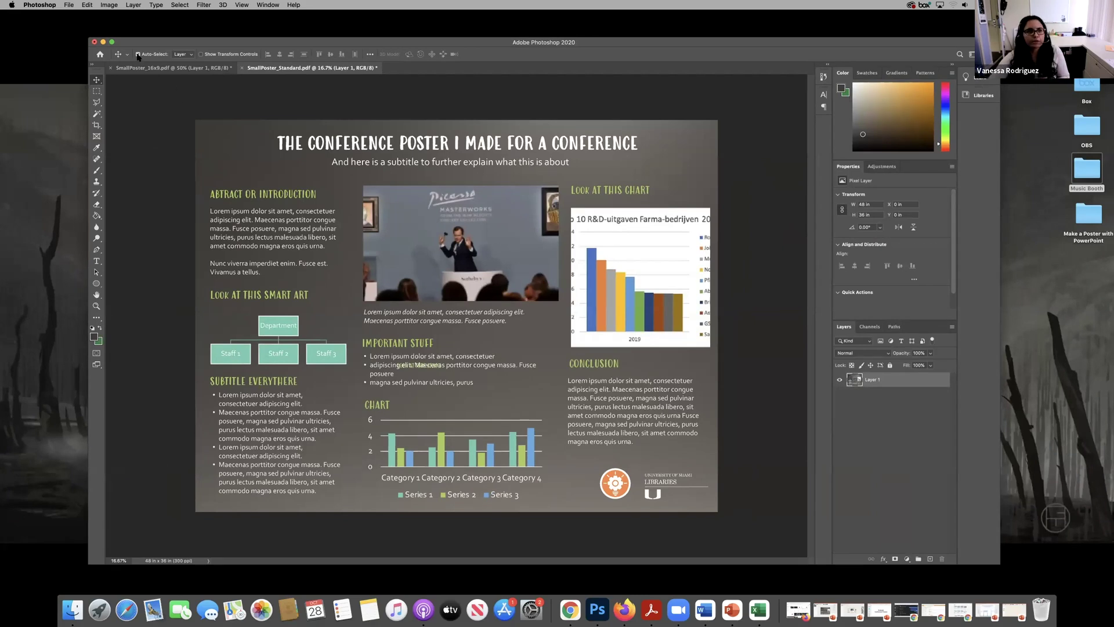
Step: Check the width, height and resolution of SmallPoster_Standard.pdf in Image Size without changing them
left_click(108, 5)
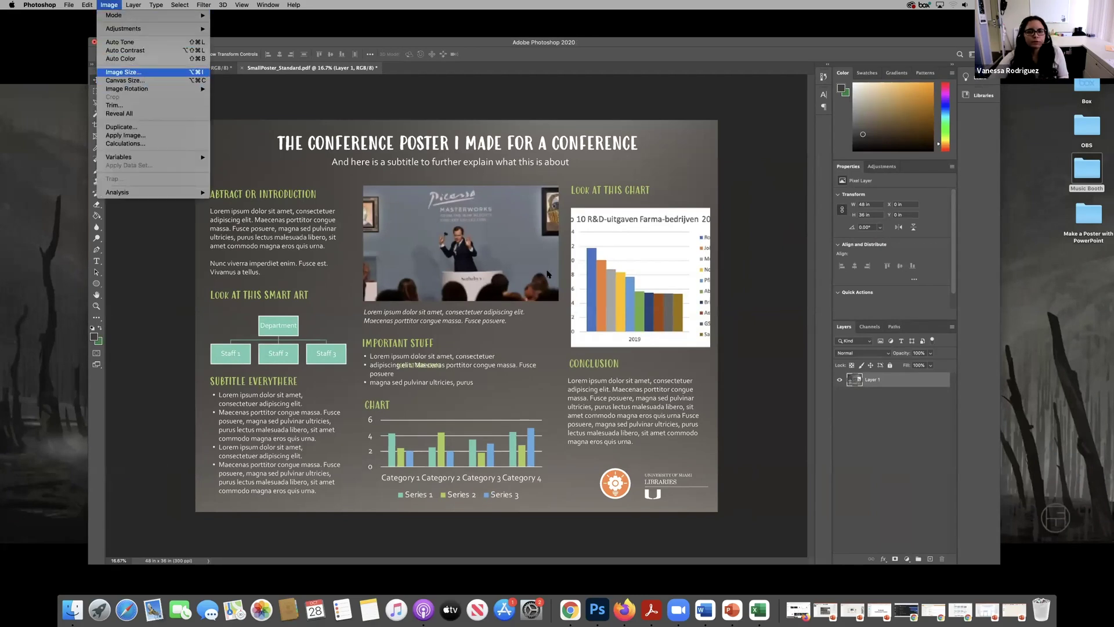
left_click(137, 73)
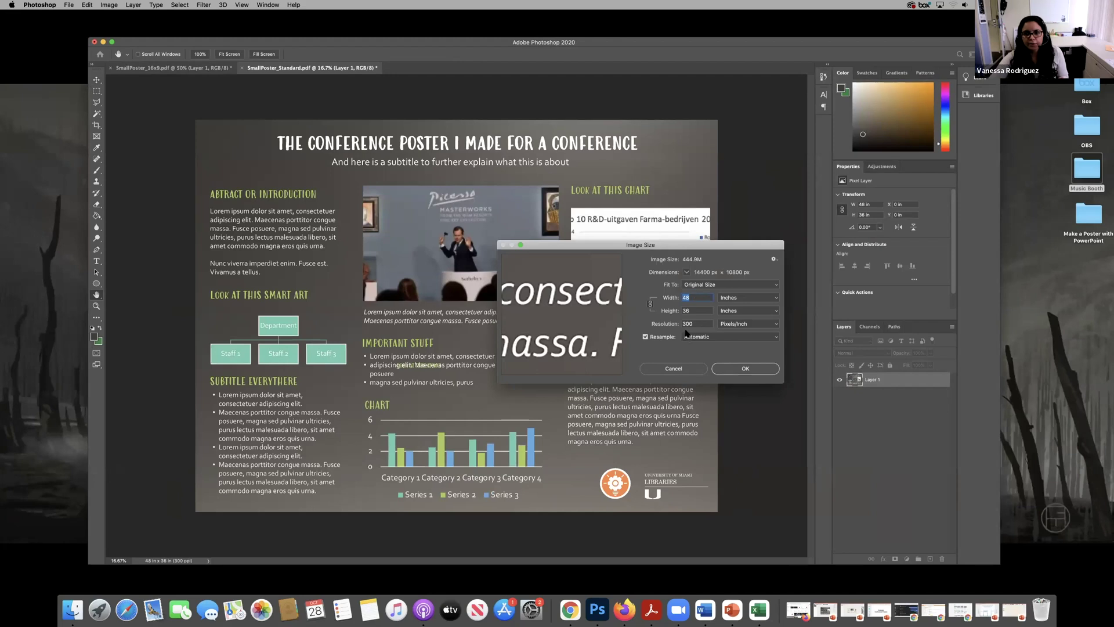
left_click(688, 367)
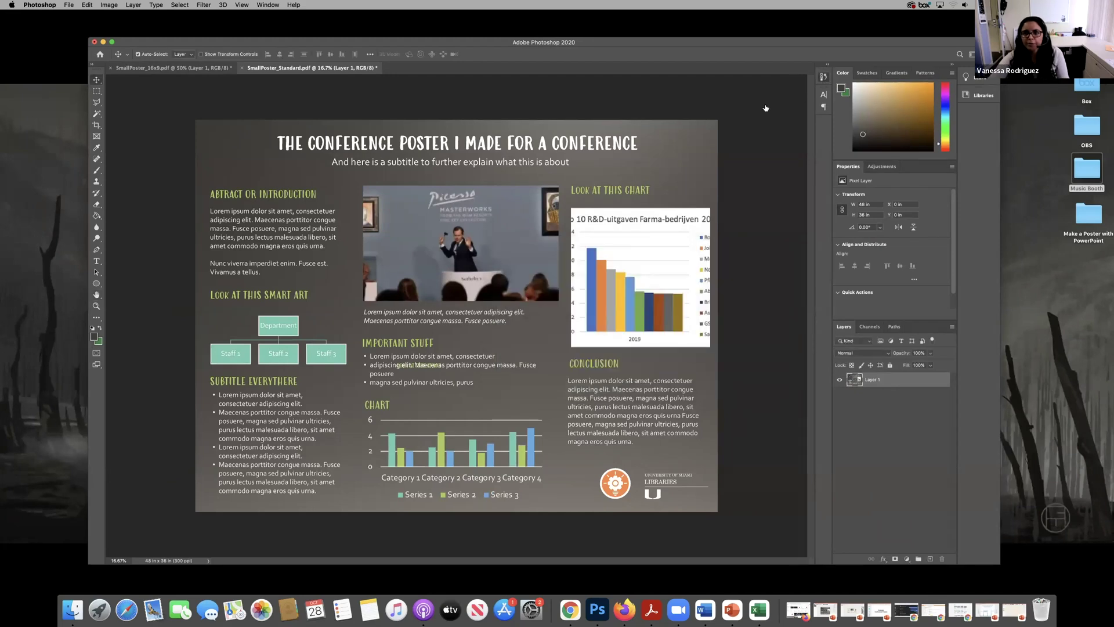
Step: Revert SmallPoster_Standard.pdf to its Open state in the document history
left_click(824, 77)
left_click(745, 101)
left_click_drag(783, 76, 787, 76)
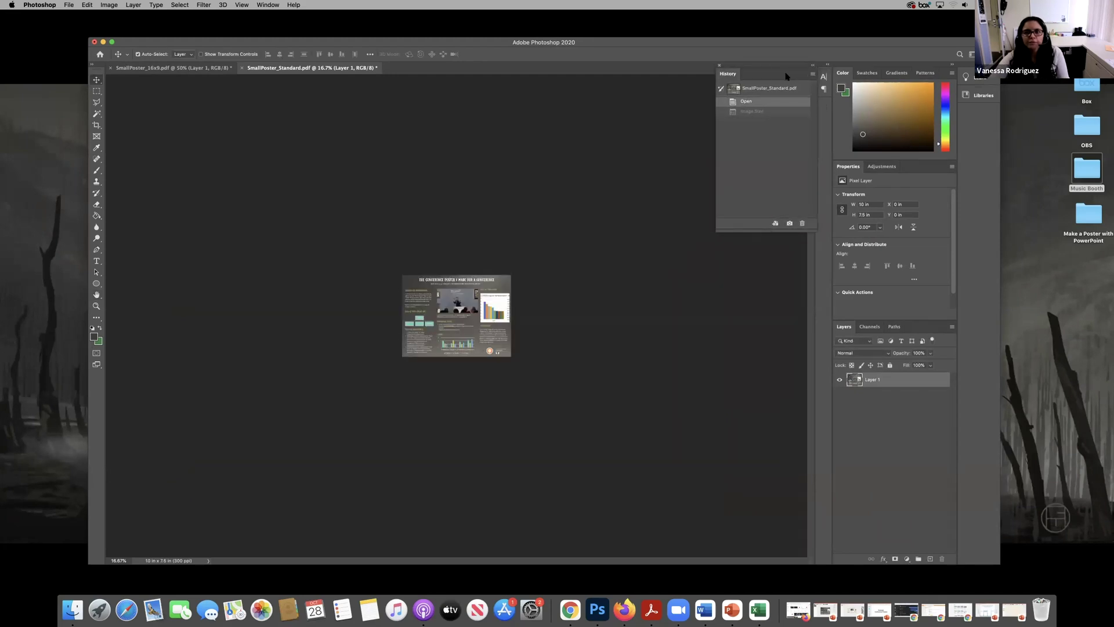
Step: In Image Size for SmallPoster_Standard.pdf, turn off resampling and set the width to 48 inches
left_click(109, 5)
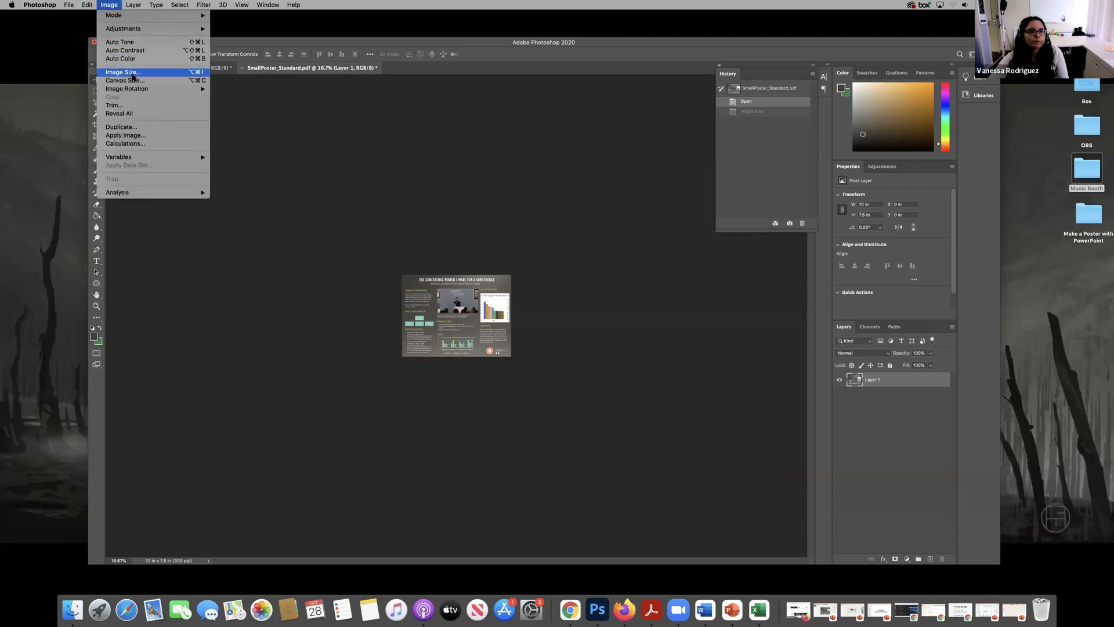
left_click(124, 76)
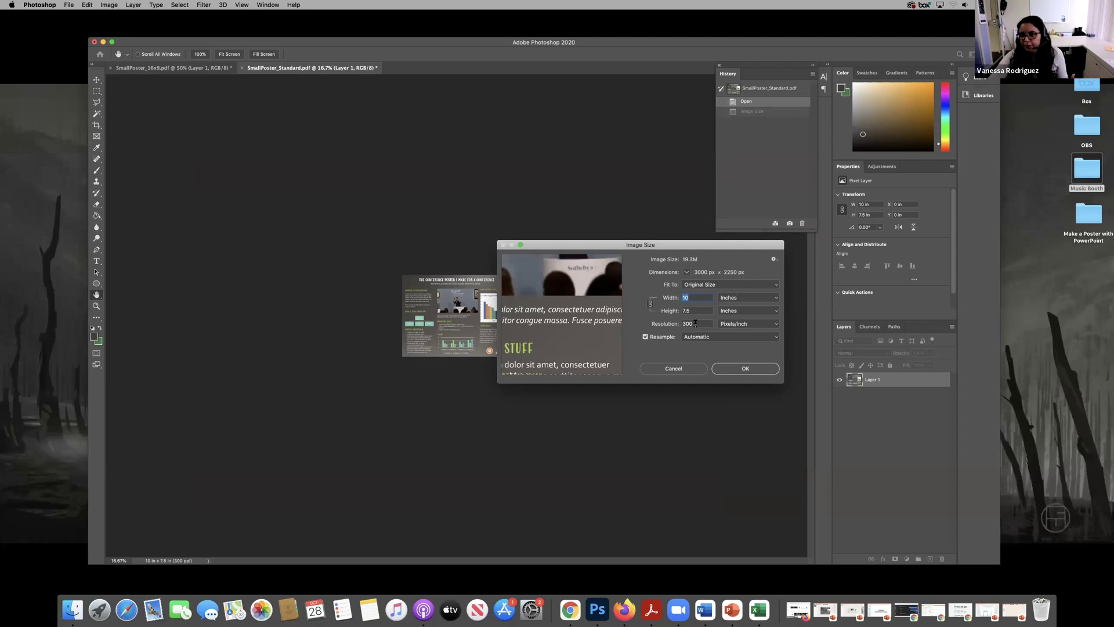
left_click(645, 337)
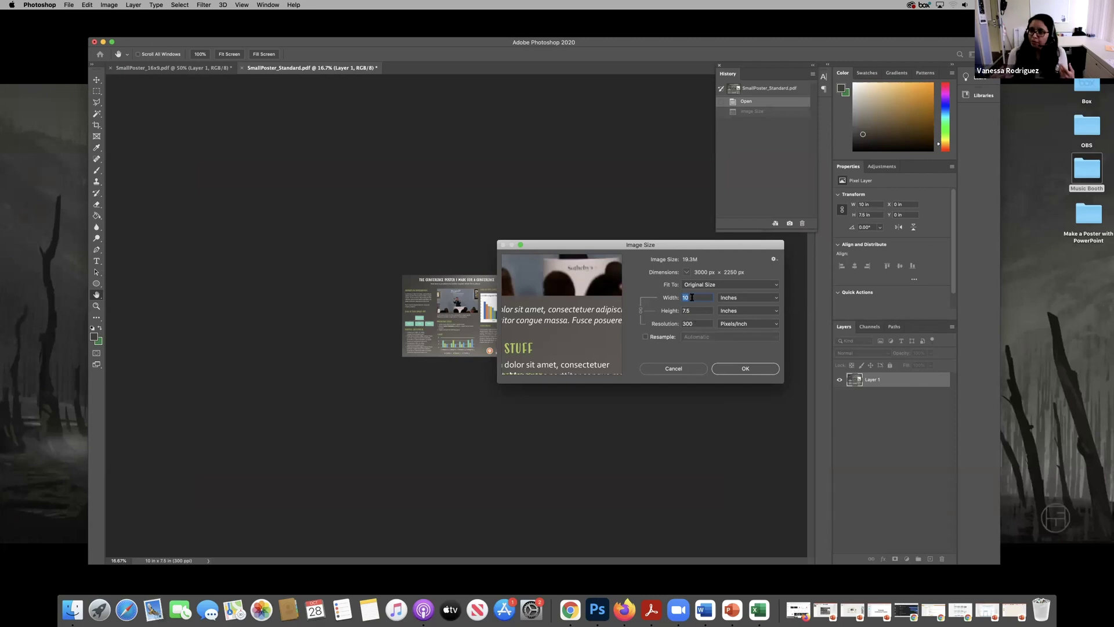
type("48")
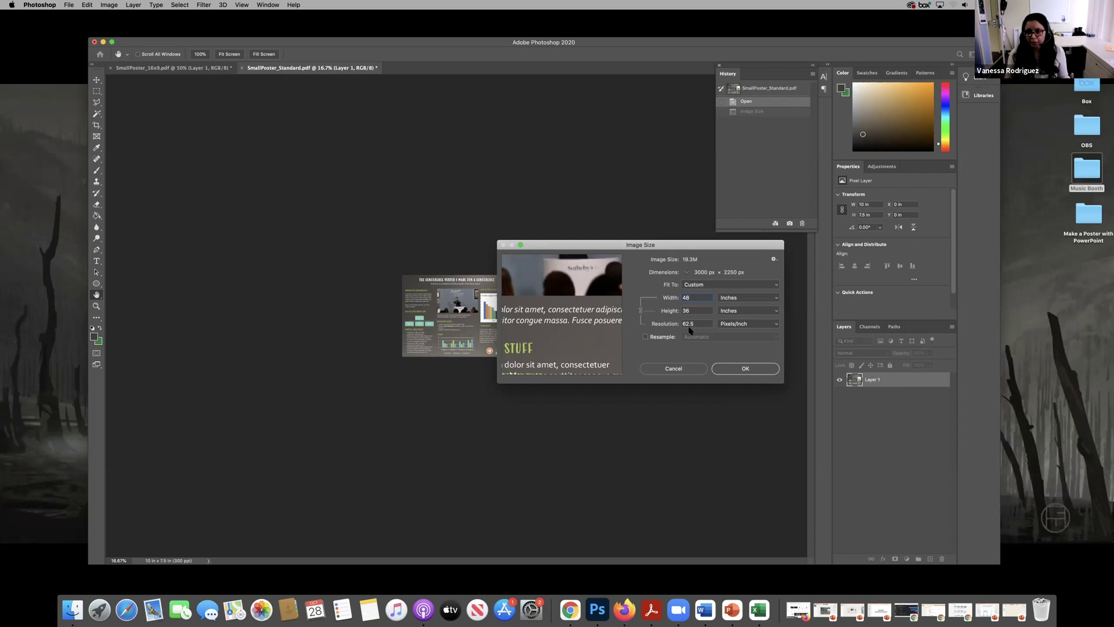
Step: Turn resampling back on, set the resolution to 300 pixels/inch and apply the new image size
left_click(645, 336)
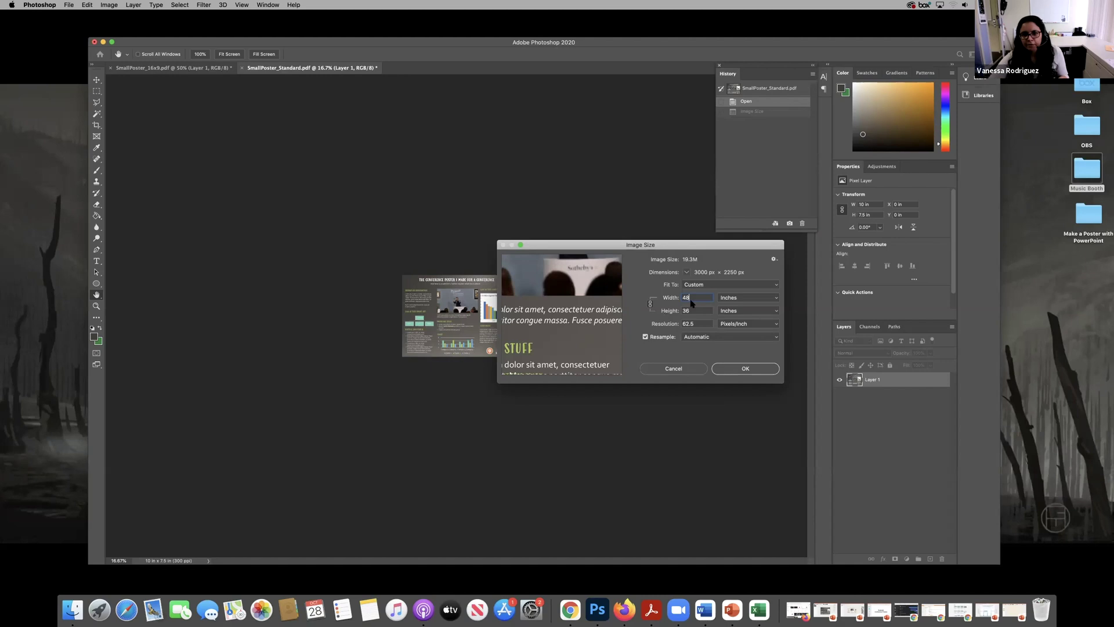
left_click_drag(705, 323, 671, 325)
type("300")
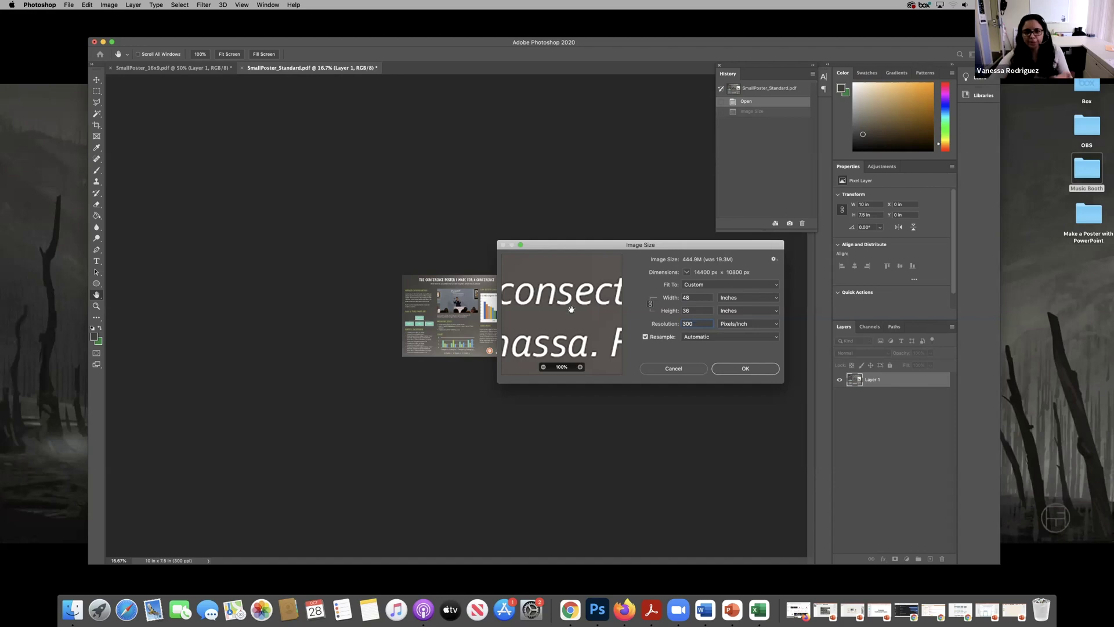
left_click(743, 368)
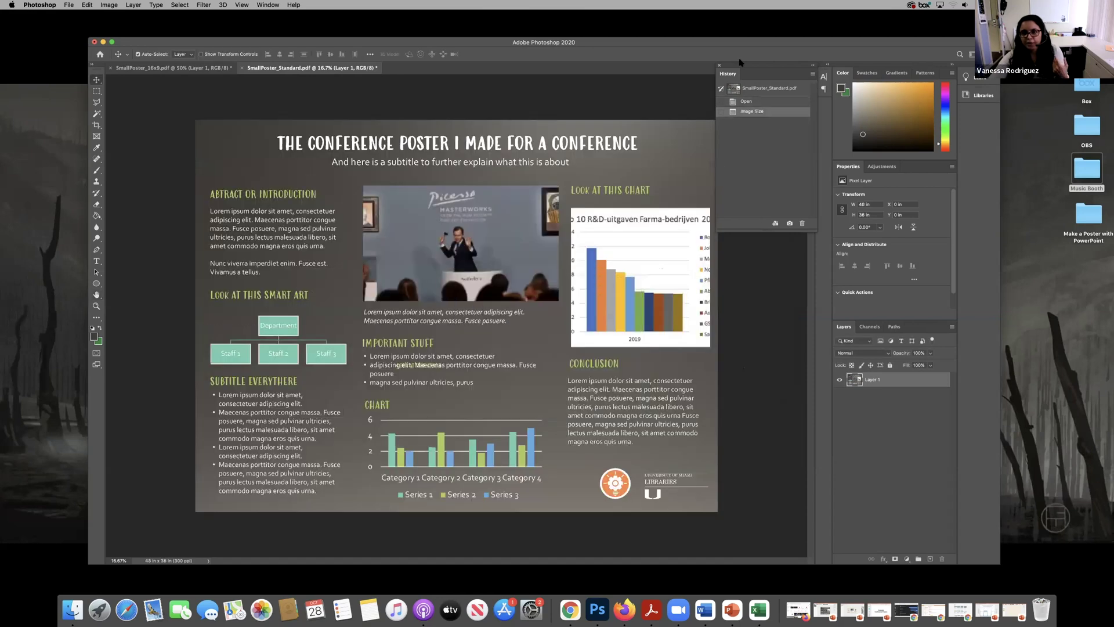
Step: Zoom in on the Picasso Masterworks photo in the enlarged poster to examine its image quality
left_click(97, 306)
left_click(412, 355)
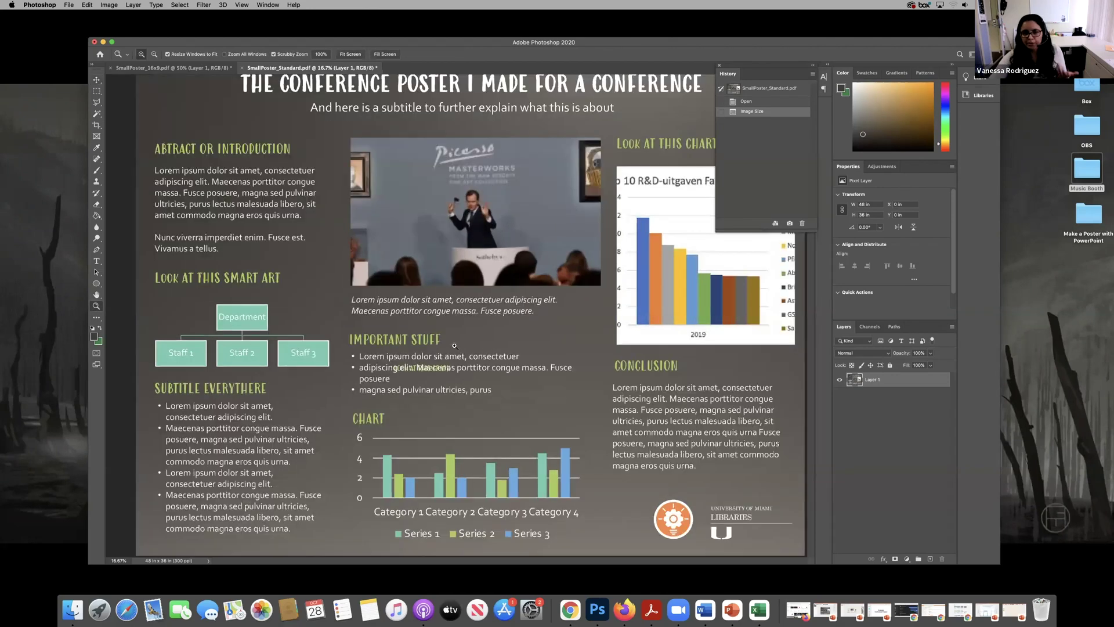
left_click(484, 176)
left_click(543, 172)
scroll(545, 174, "up", 2)
scroll(545, 173, "up", 2)
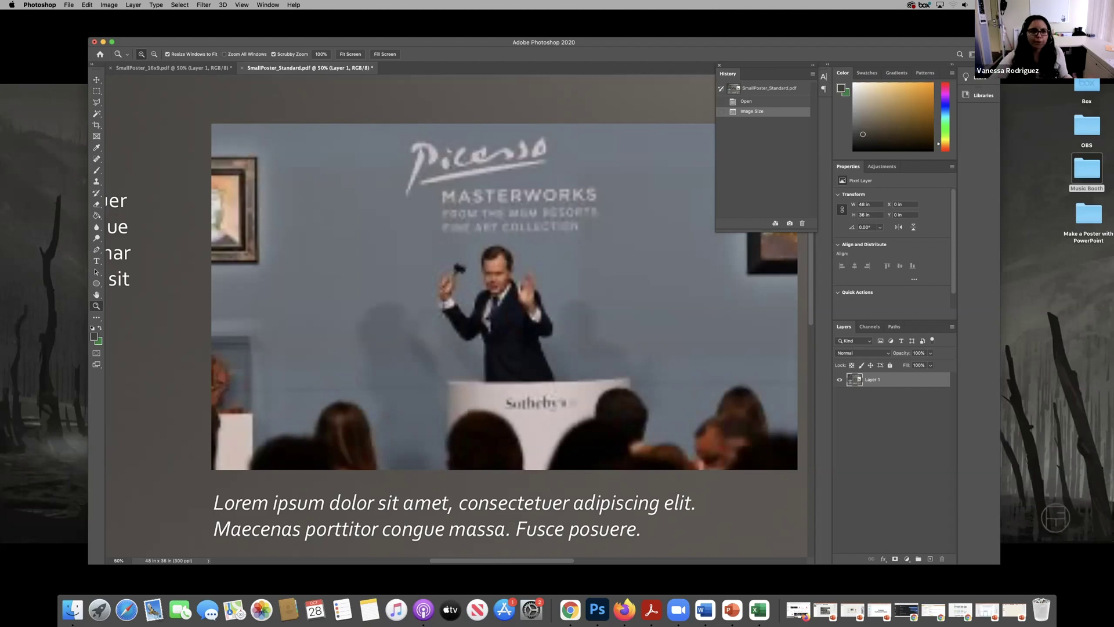
Step: Switch to SmallPoster_16x9.pdf and set its width to 48 inches in Image Size
left_click(149, 68)
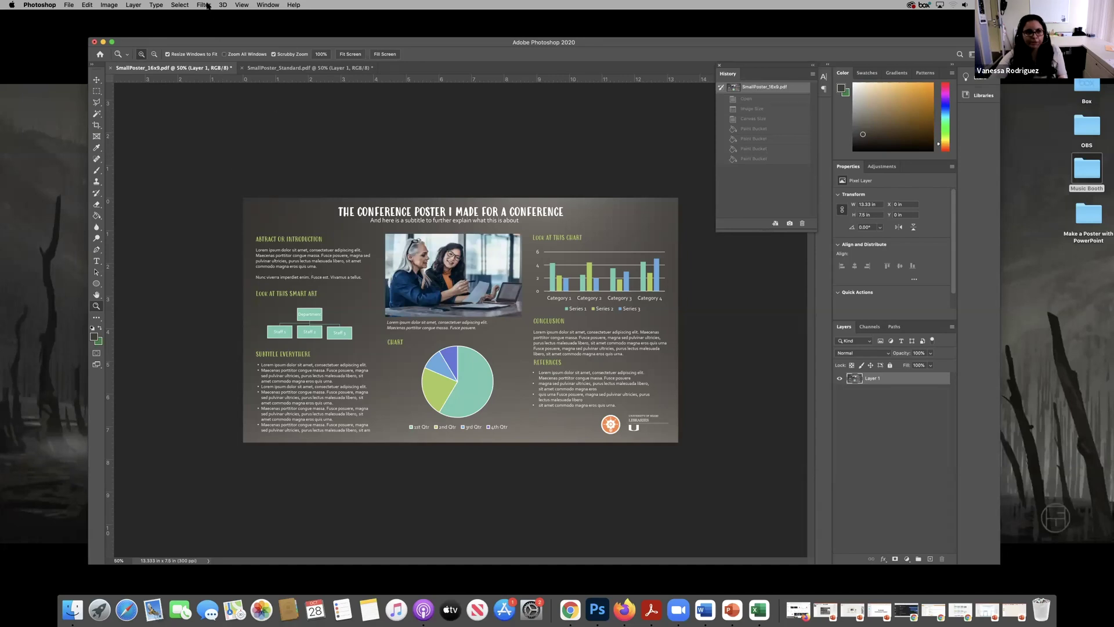
left_click(109, 4)
left_click(317, 121)
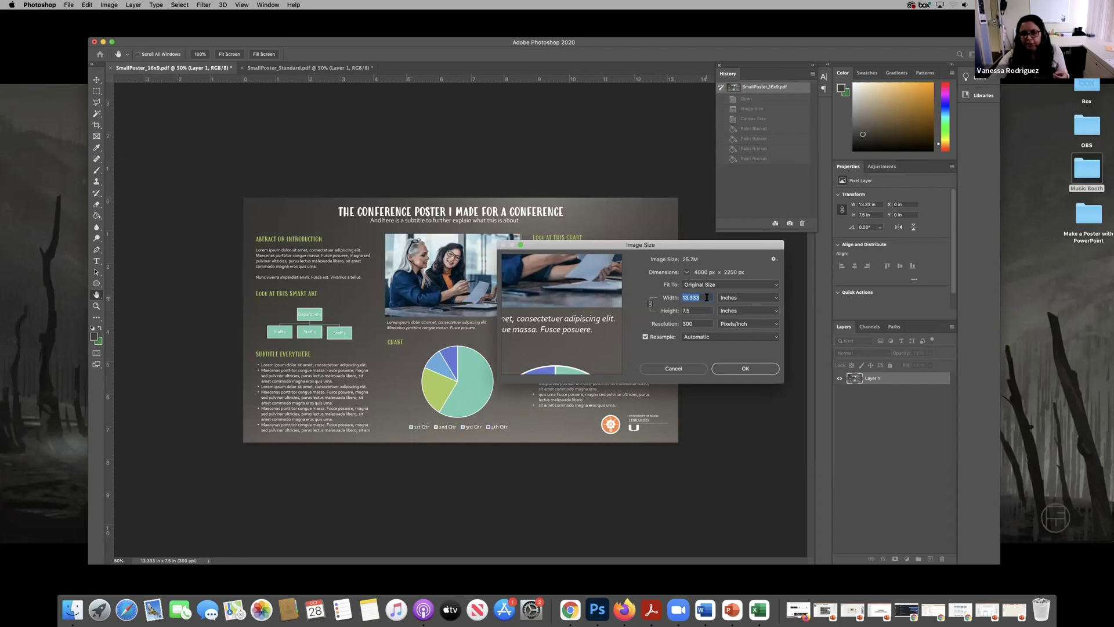
type("48")
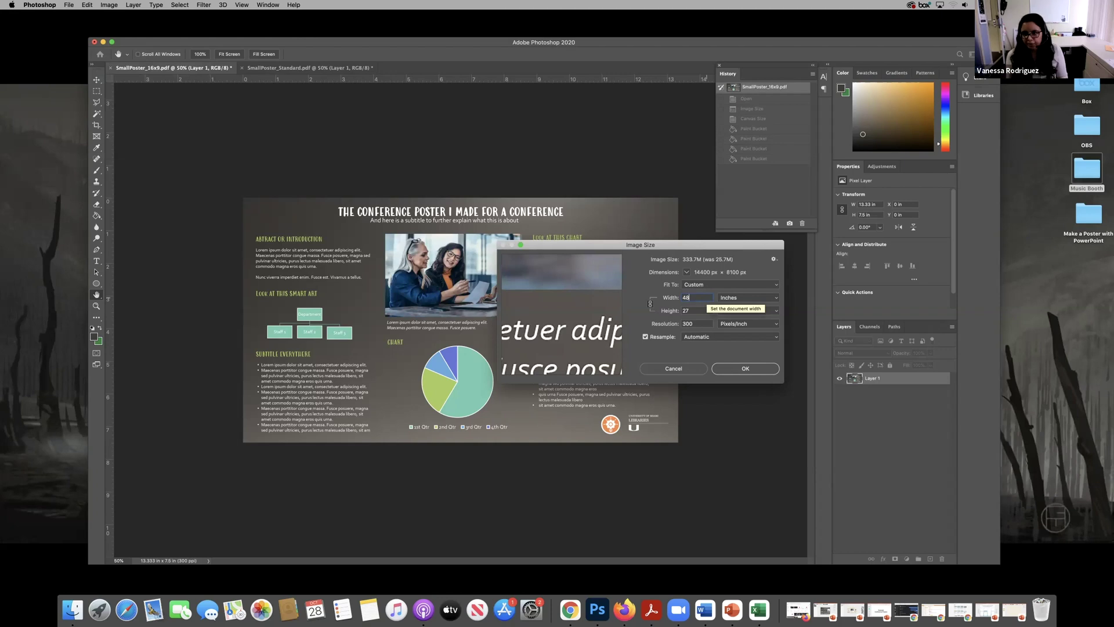
Step: Try a height of 36 inches for the poster image with its proportions linked
key("BackSpace")
key("BackSpace")
type("64")
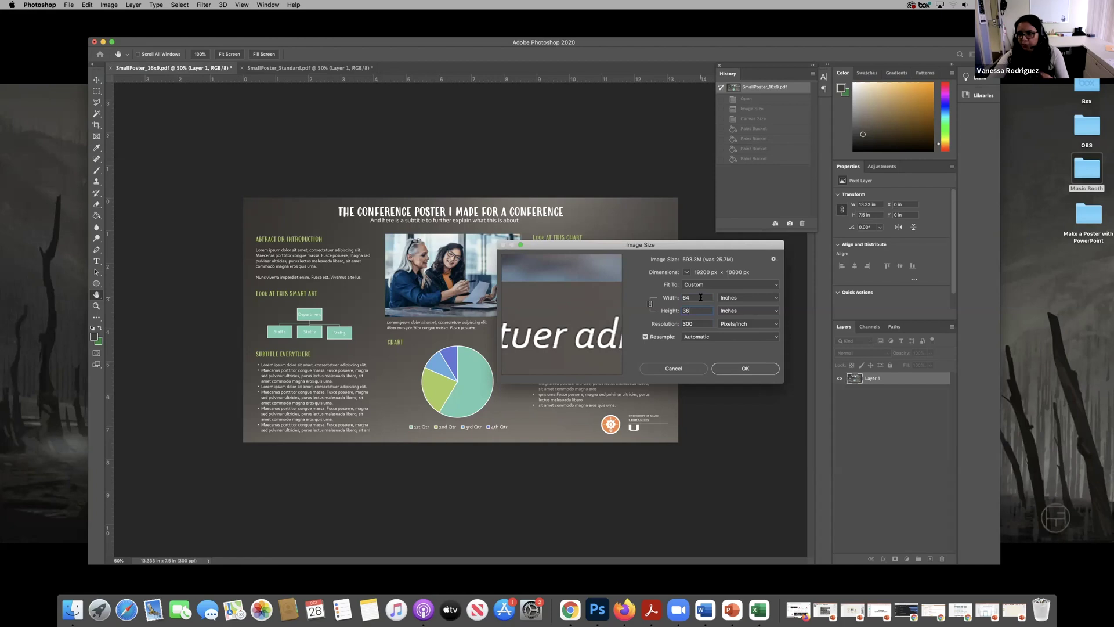
Step: Set the image width back to 48 inches and apply the new image size
key("BackSpace")
key("BackSpace")
type("48")
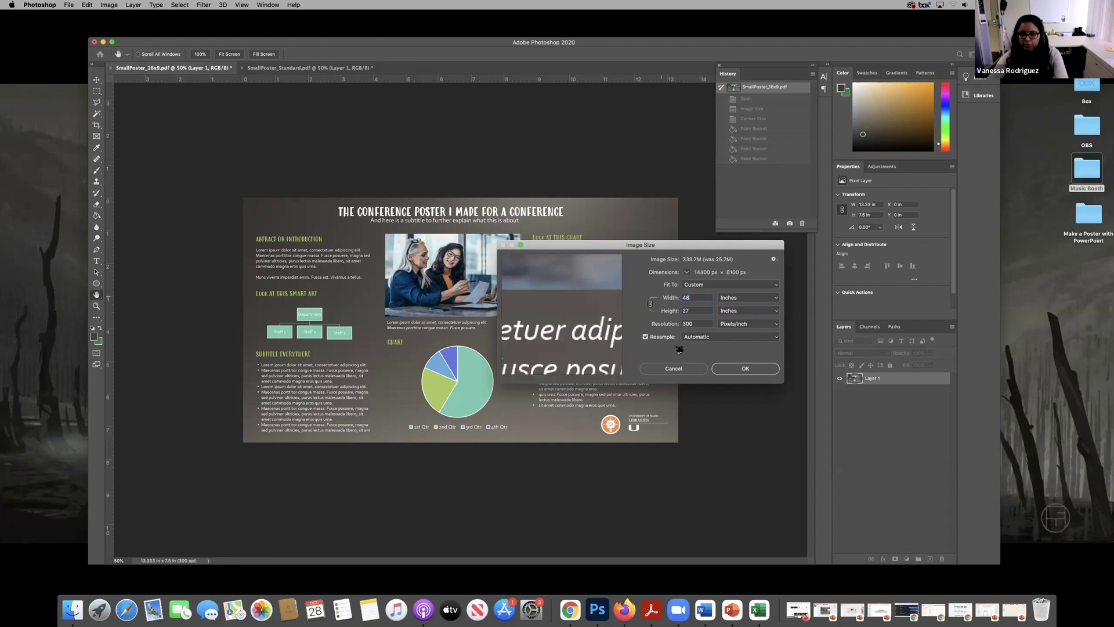
left_click(747, 369)
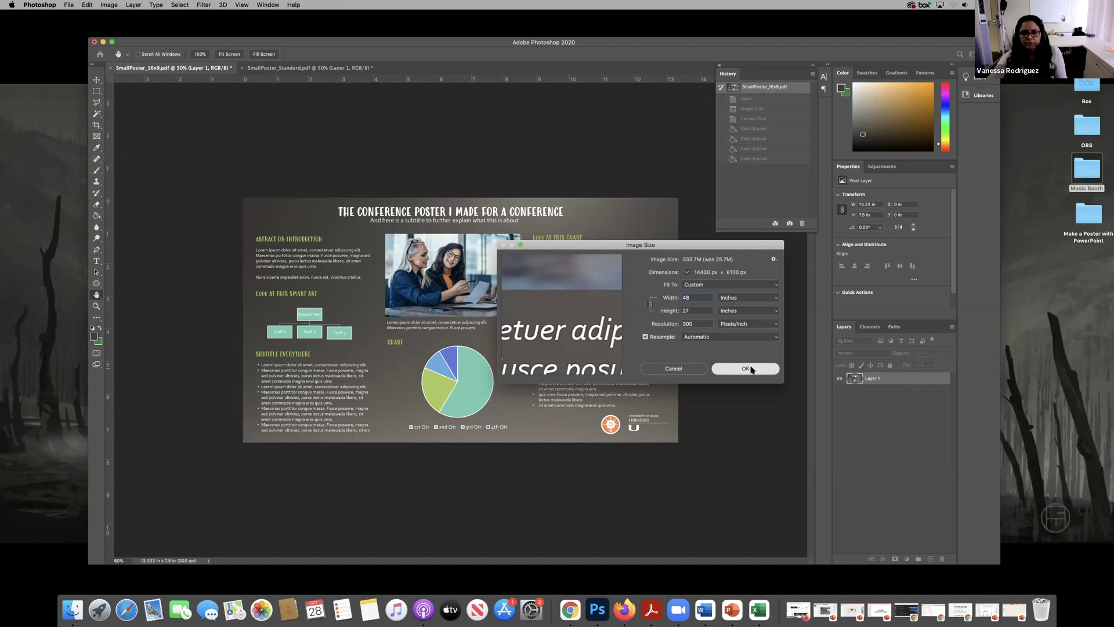
Step: Extend the canvas height of SmallPoster_16x9.pdf to 36 inches, keeping the poster anchored at the centre
key("super+minus")
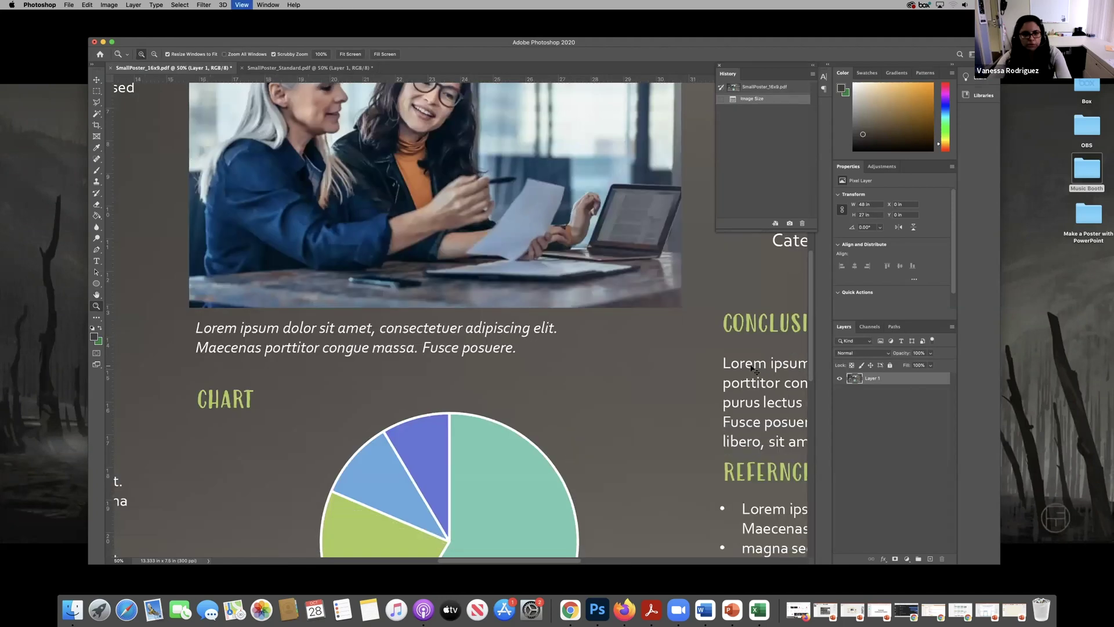
key("super+minus")
key("super+minus")
key("super+minus")
left_click(106, 4)
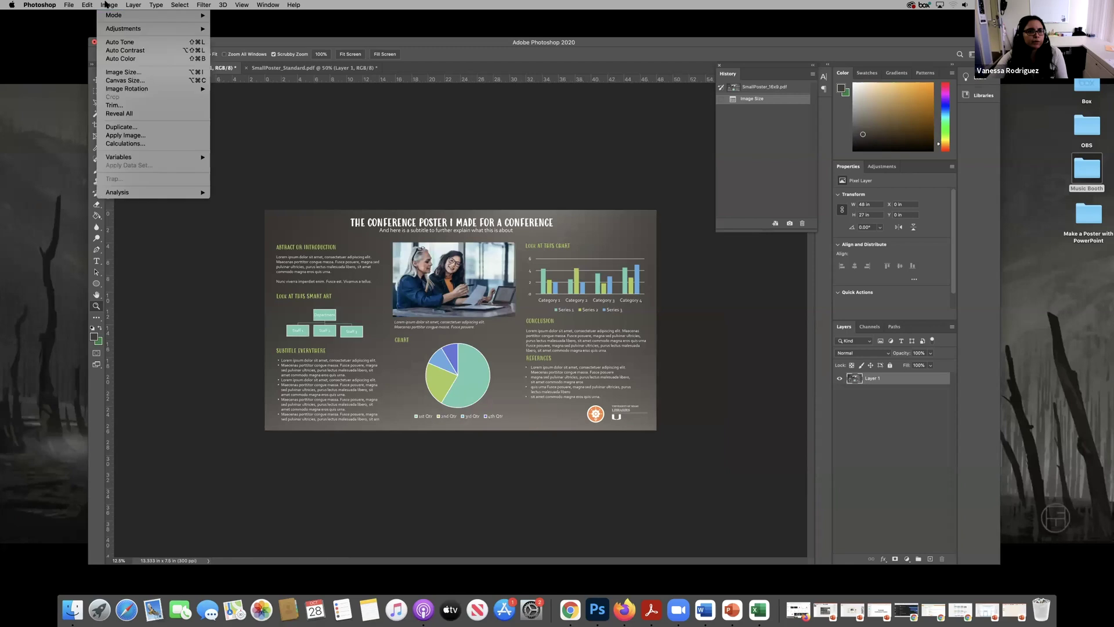
left_click(116, 81)
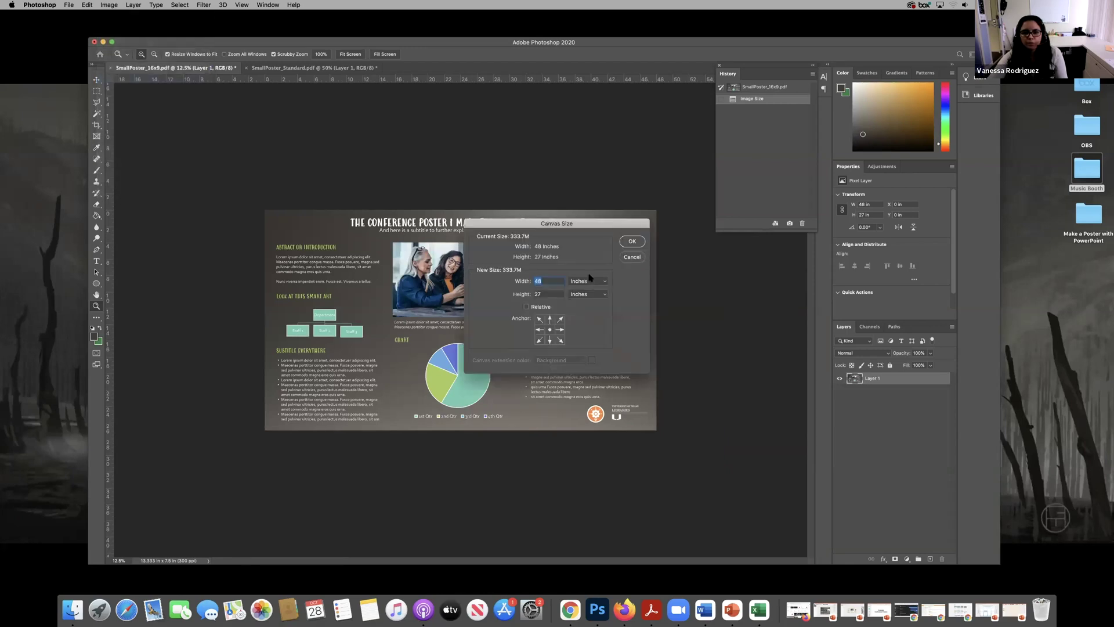
double_click(539, 294)
type("36")
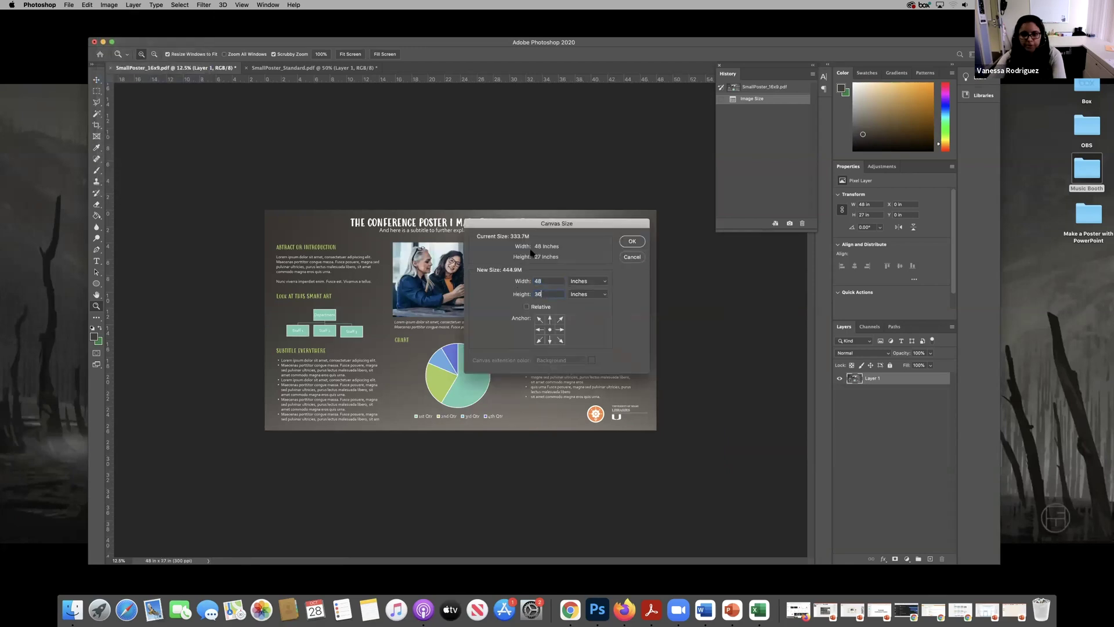
left_click(632, 241)
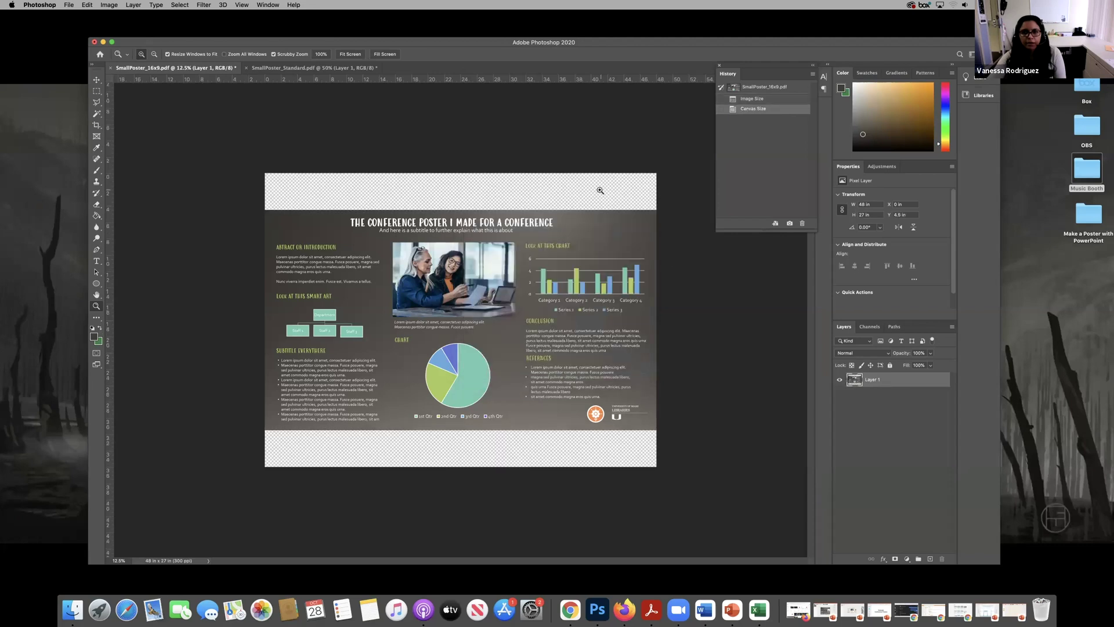